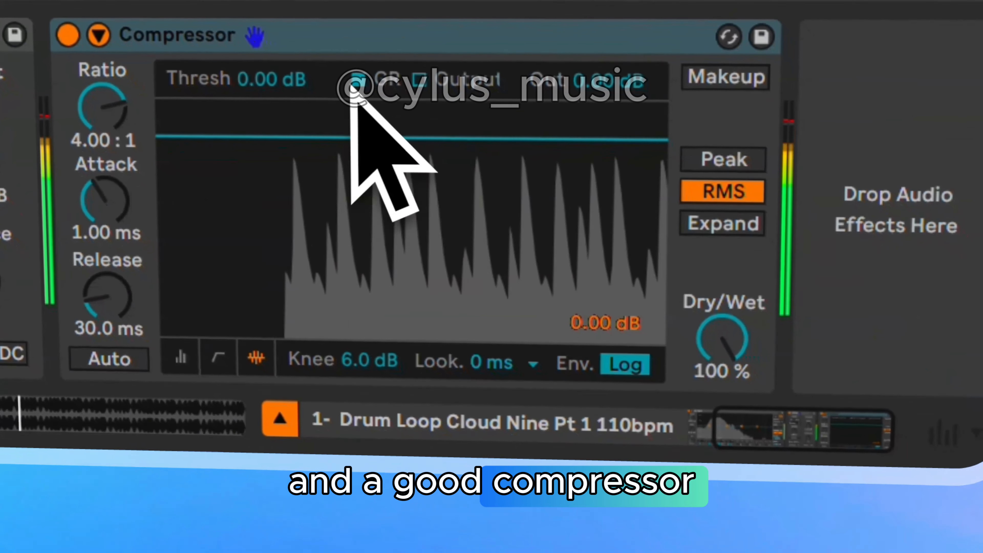
Step: Lower the Compressor's threshold in stages to -15.5 dB
left_click(305, 38)
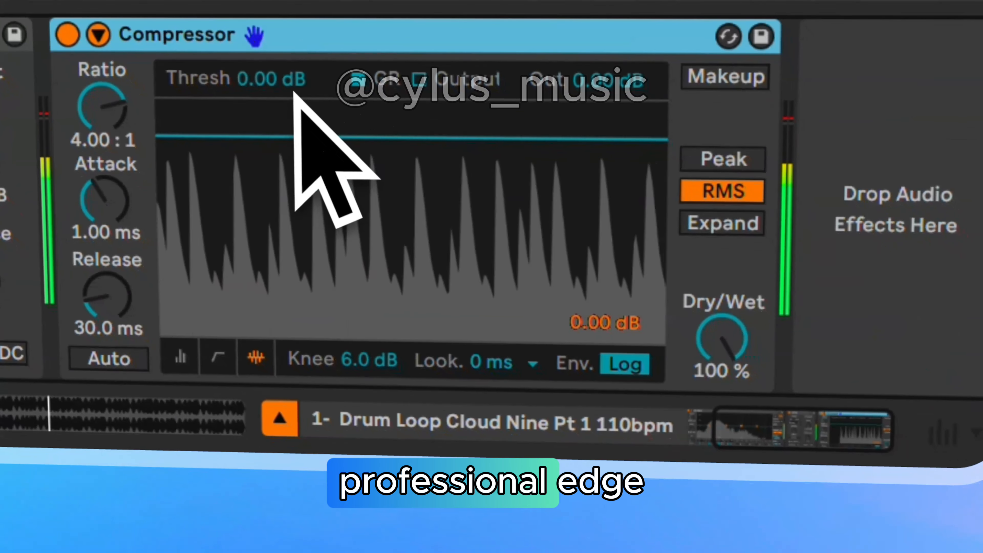
left_click_drag(285, 130, 285, 131)
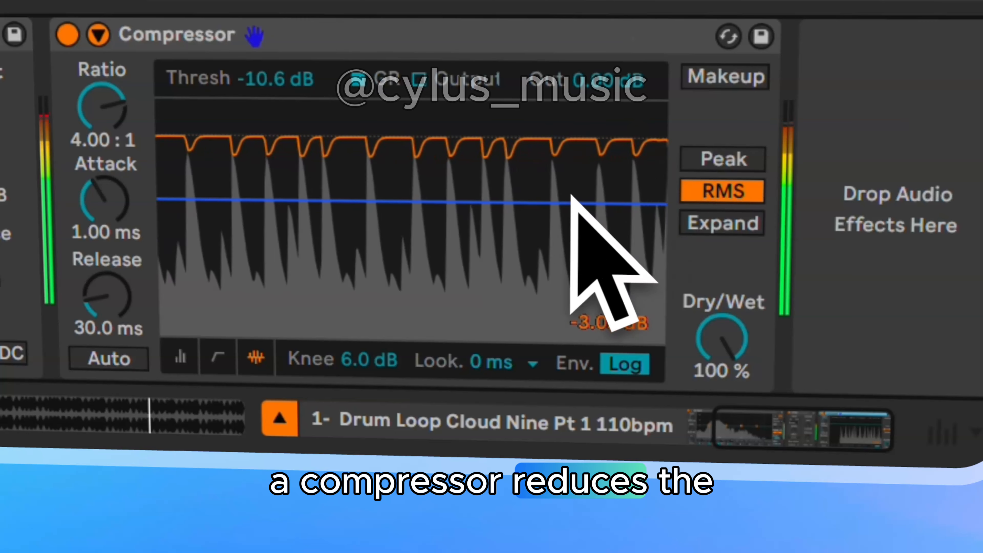
left_click(315, 49)
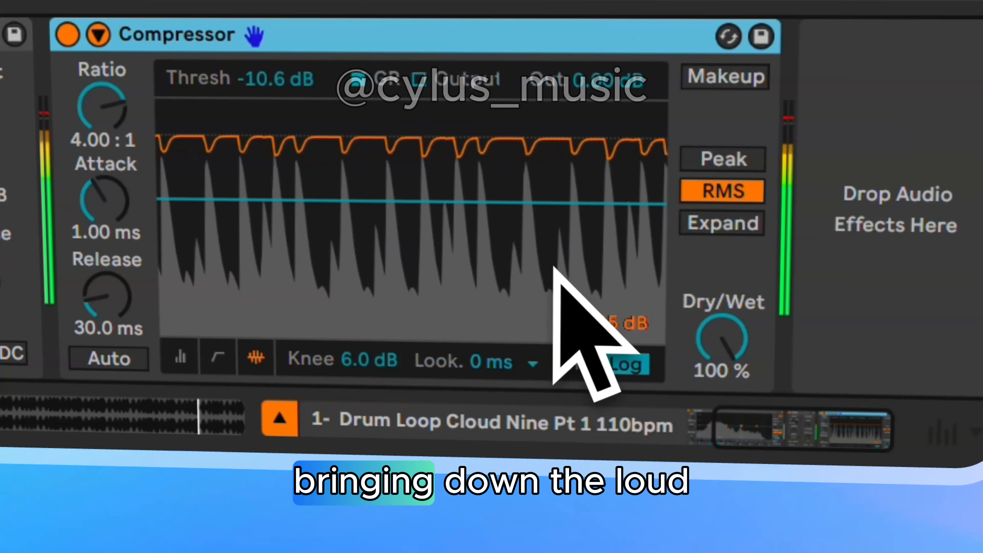
left_click_drag(524, 200, 525, 202)
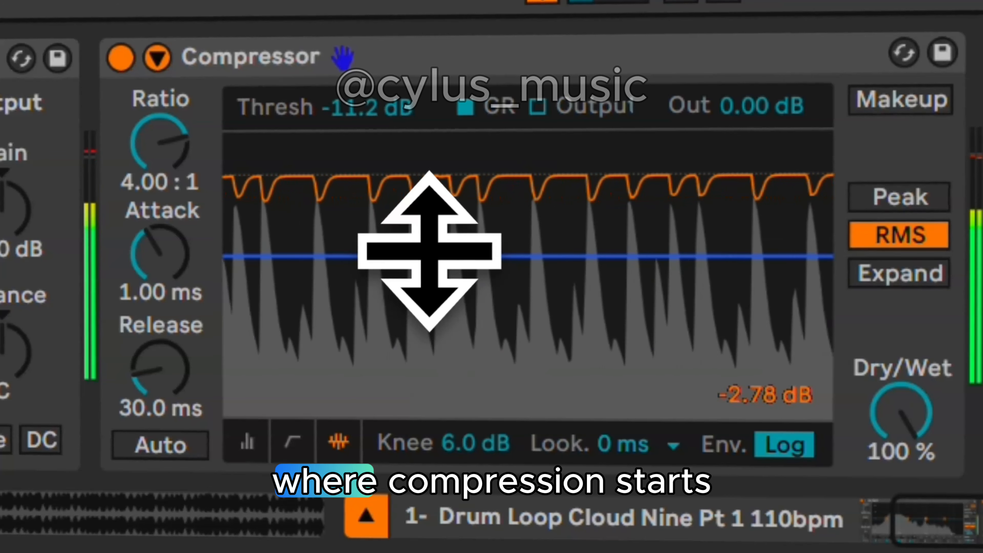
left_click_drag(433, 257, 430, 256)
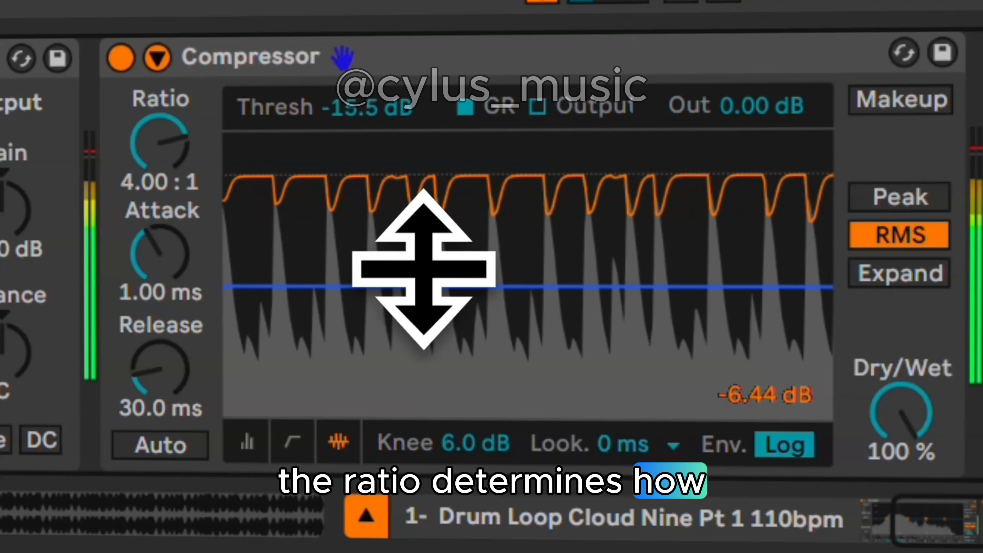
Step: Try a ratio as low as 1.35:1, and set the Compressor's ratio to 3:1
mouse_move(179, 159)
left_mouse_down()
mouse_move(179, 176)
mouse_move(179, 159)
left_mouse_up()
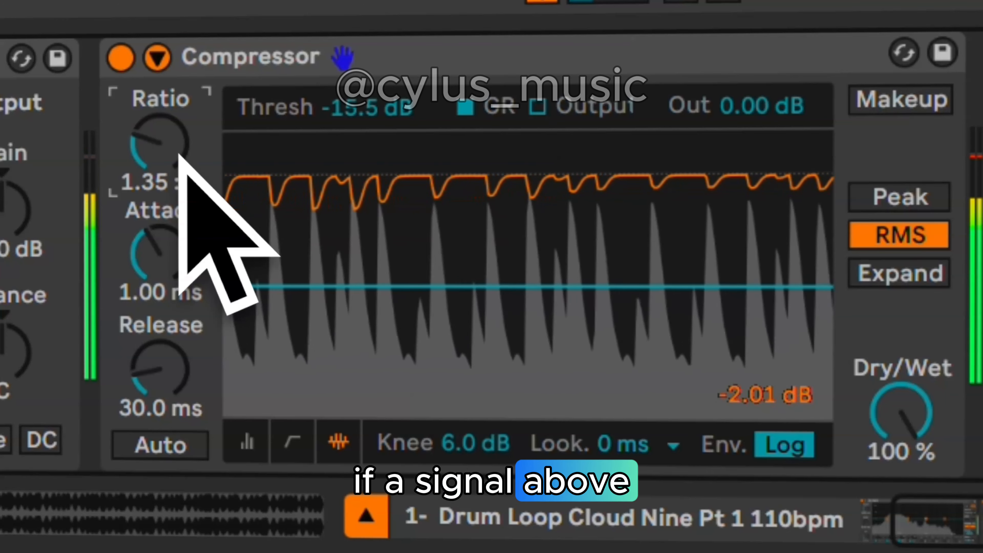
type("3")
key("Return")
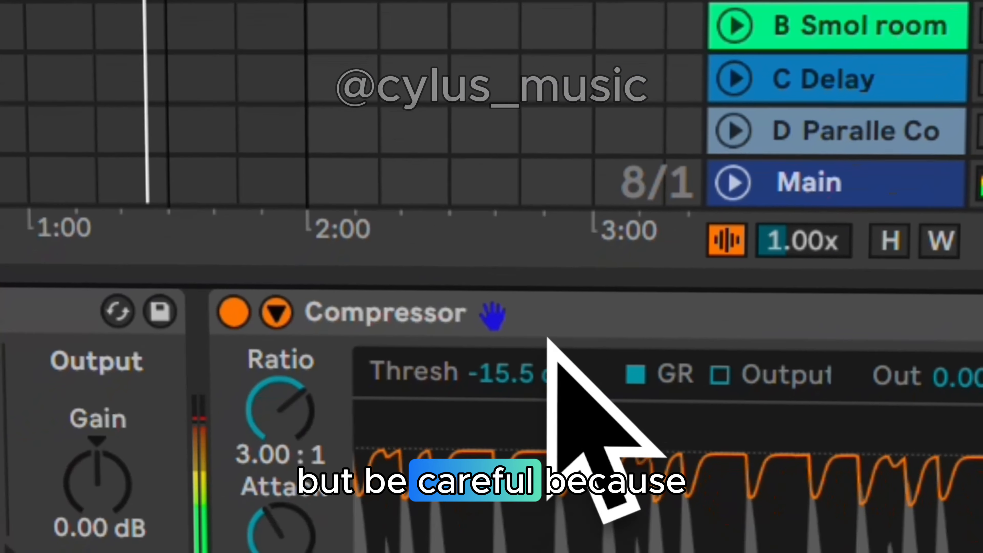
Step: Set the Compressor's threshold to -12.5 dB and turn on automatic makeup gain
left_click(561, 319)
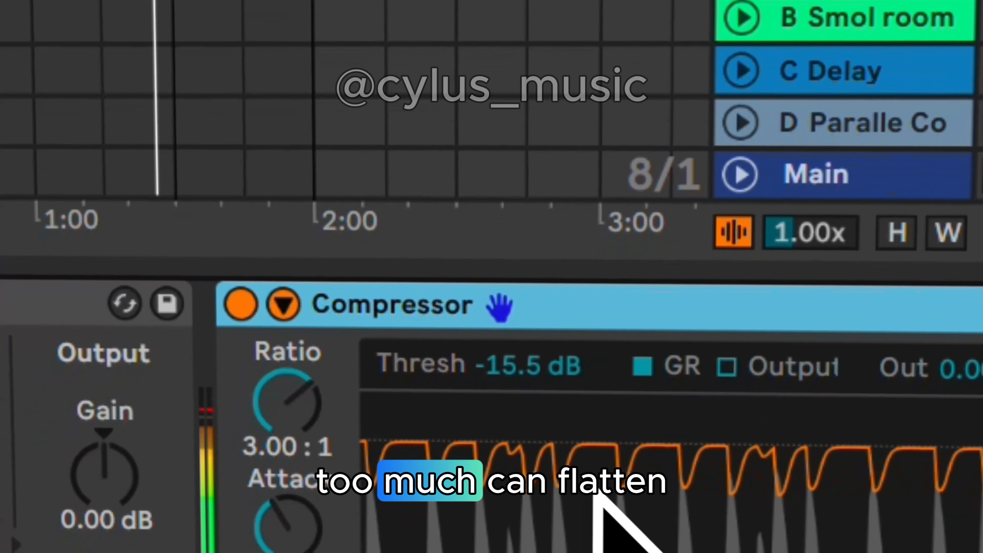
left_click_drag(520, 360, 494, 280)
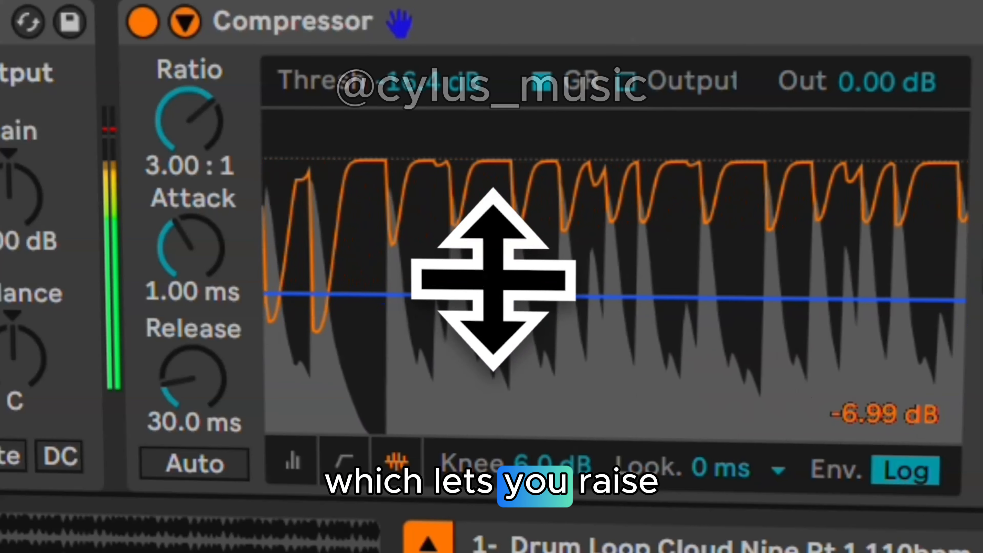
left_click_drag(493, 282, 493, 279)
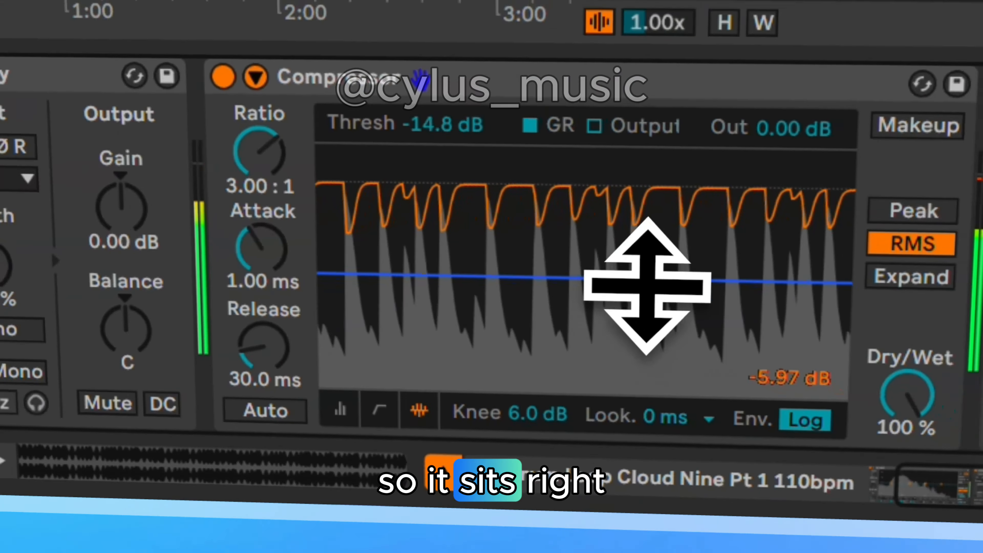
left_click_drag(647, 286, 647, 278)
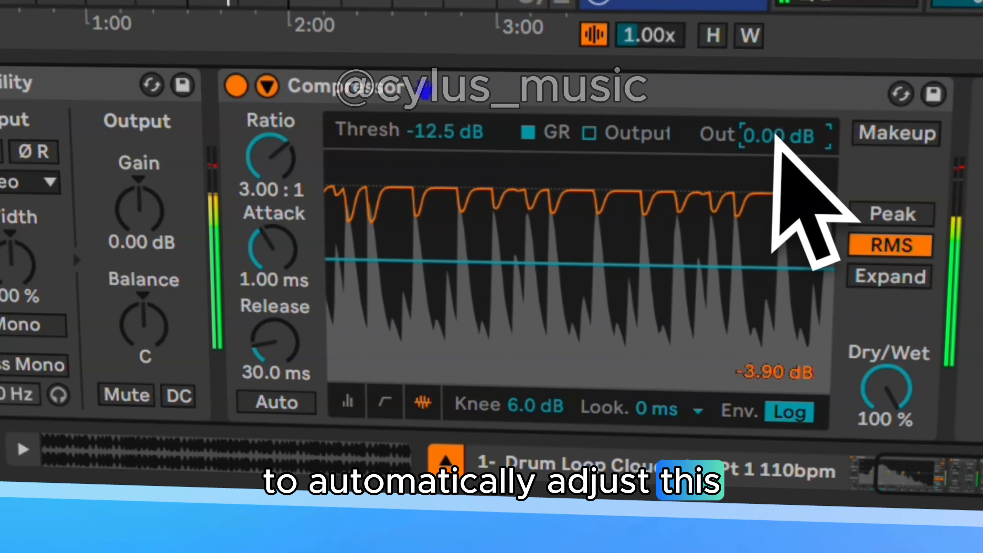
left_click(875, 135)
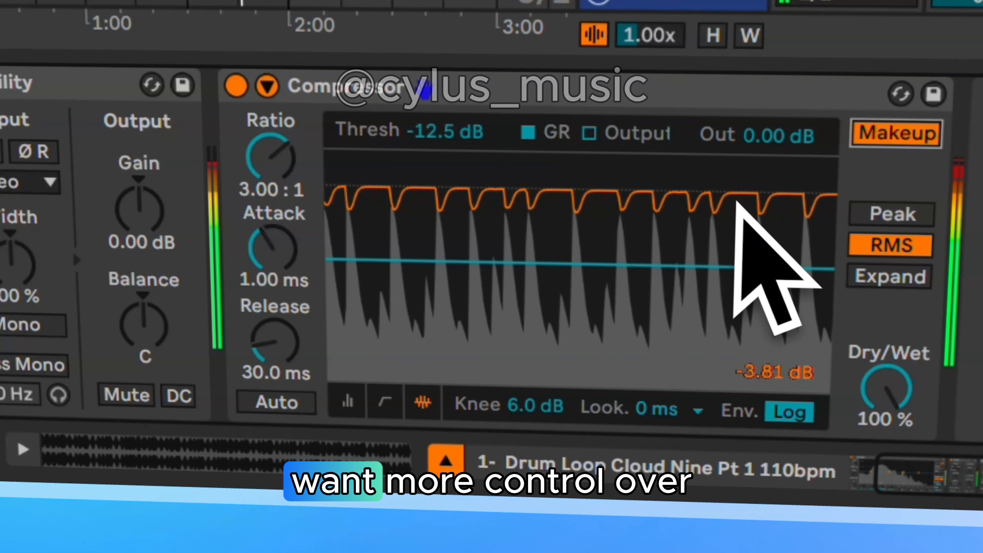
Step: Set the compression to a 3.41:1 ratio at a -13.5 dB threshold, and the dry/wet mix to 99%
left_click_drag(287, 170, 260, 158)
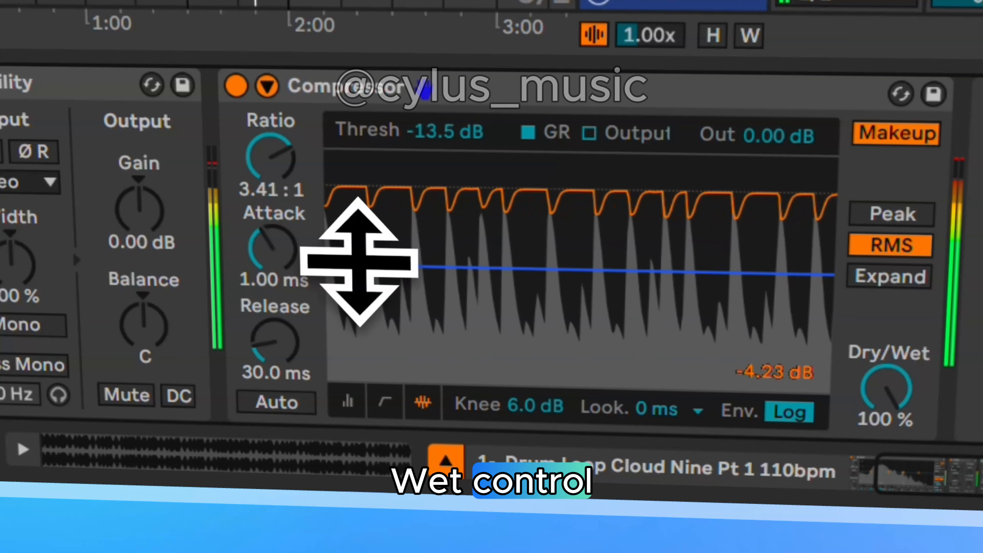
left_click_drag(873, 390, 894, 387)
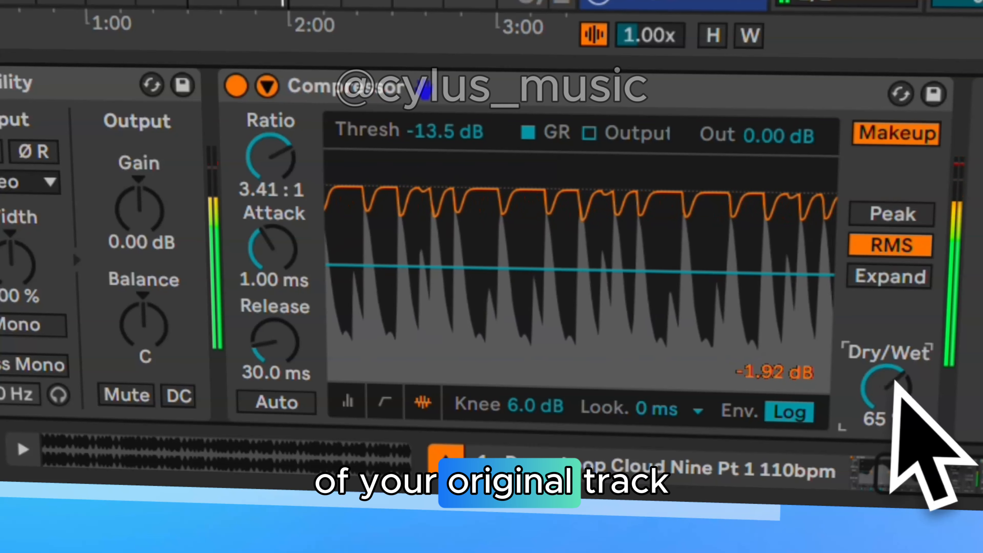
left_click_drag(895, 385, 897, 381)
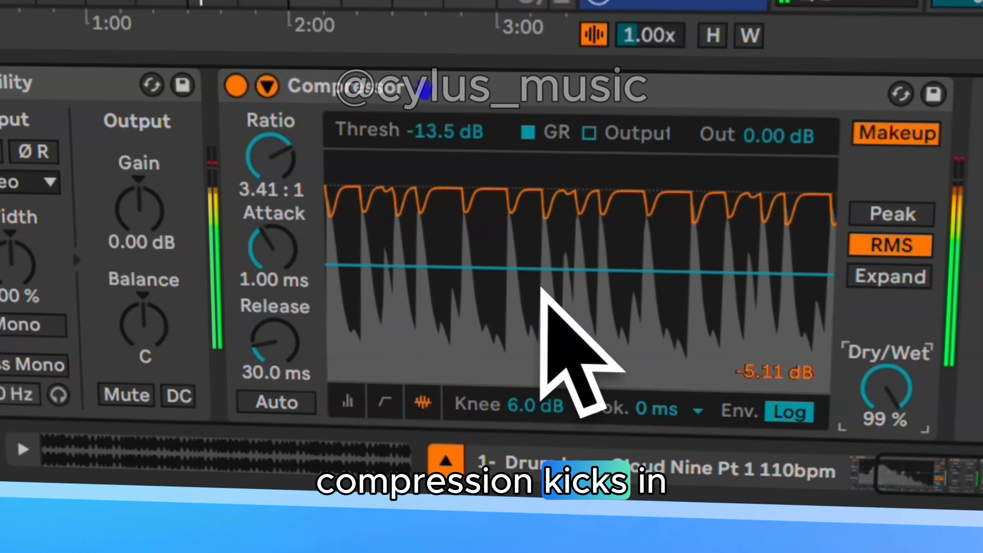
Step: Try a hard 2.1 dB knee, lower the threshold to -14.2 dB and soften the knee to 10 dB
left_click_drag(522, 400, 522, 404)
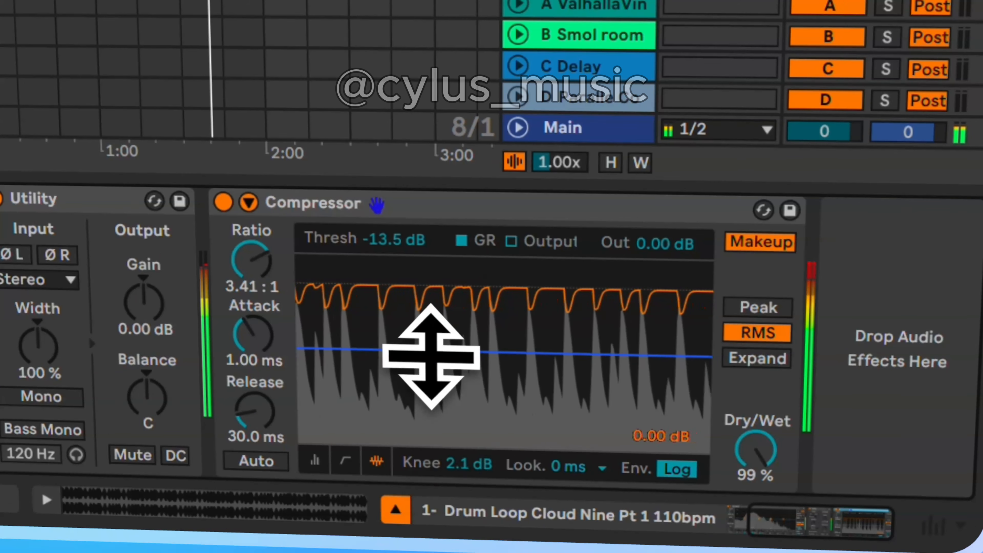
left_click_drag(433, 352, 433, 354)
left_click_drag(484, 459, 484, 455)
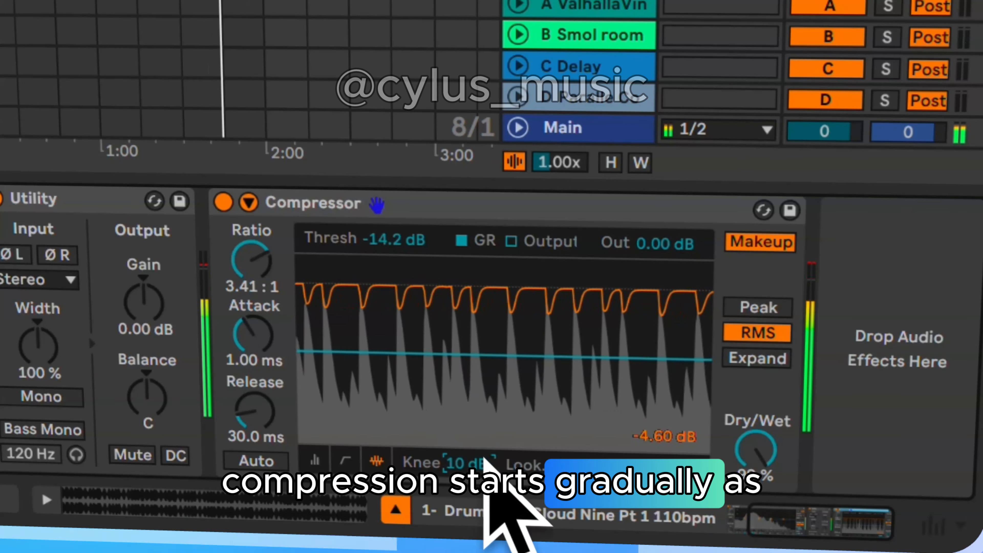
Step: Show the Compressor's transfer curve and set the ratio to 25.2:1 and the knee to 4.1 dB
left_click(350, 461)
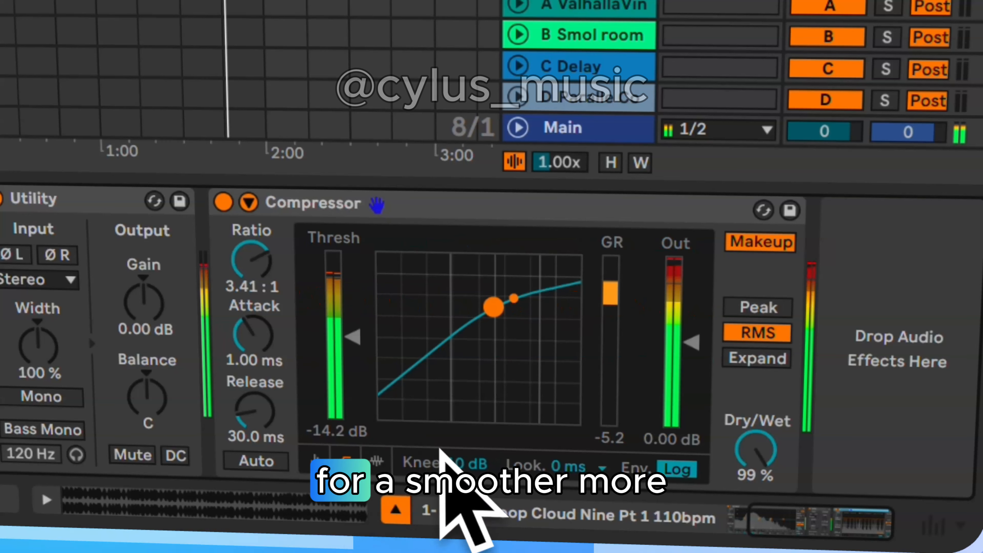
left_click_drag(460, 463, 460, 458)
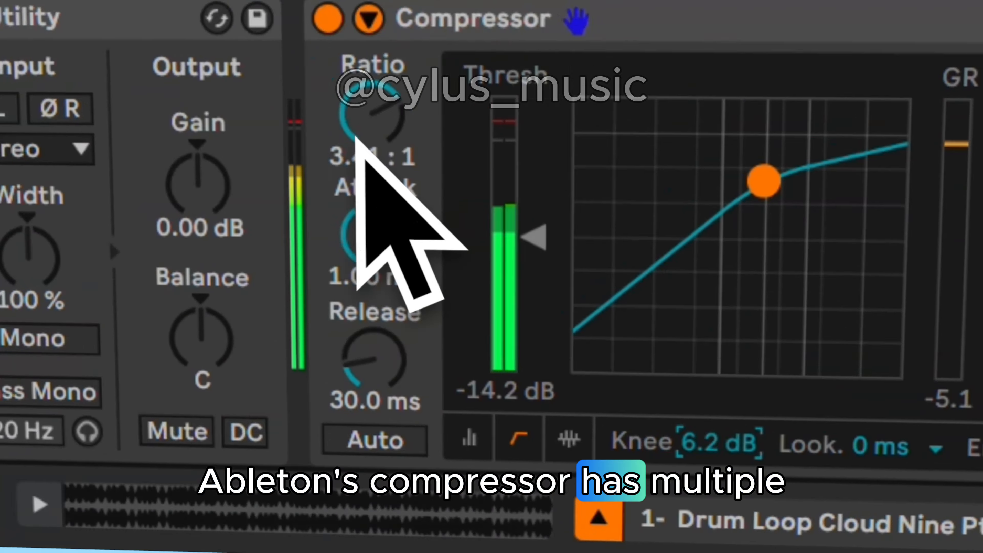
left_click_drag(473, 214, 483, 210)
mouse_move(846, 544)
left_mouse_down()
mouse_move(863, 550)
mouse_move(845, 545)
left_mouse_up()
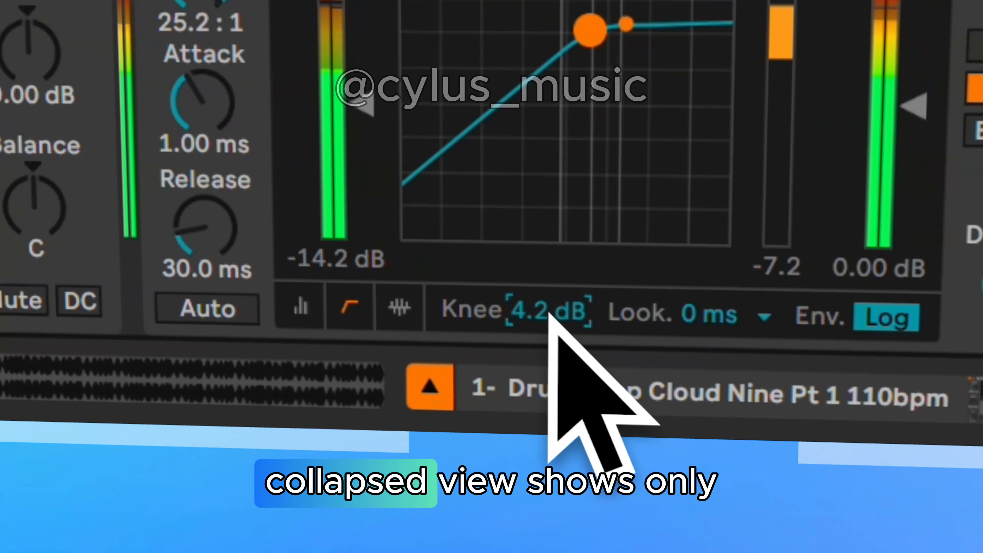
left_click_drag(495, 267, 362, 281)
Step: Preview the collapsed view, return to the transfer curve view and set the knee to 3.8 dB
left_click(249, 263)
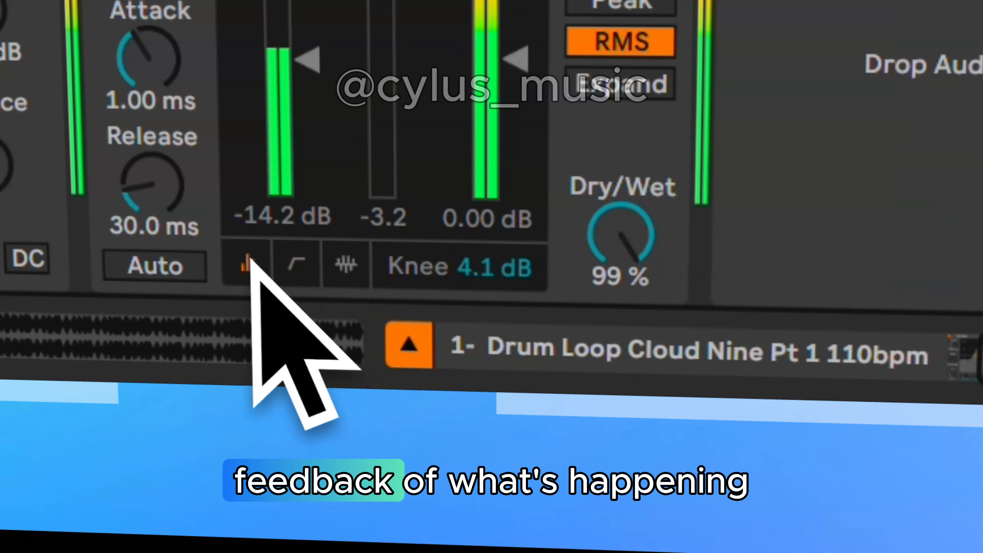
left_click(312, 262)
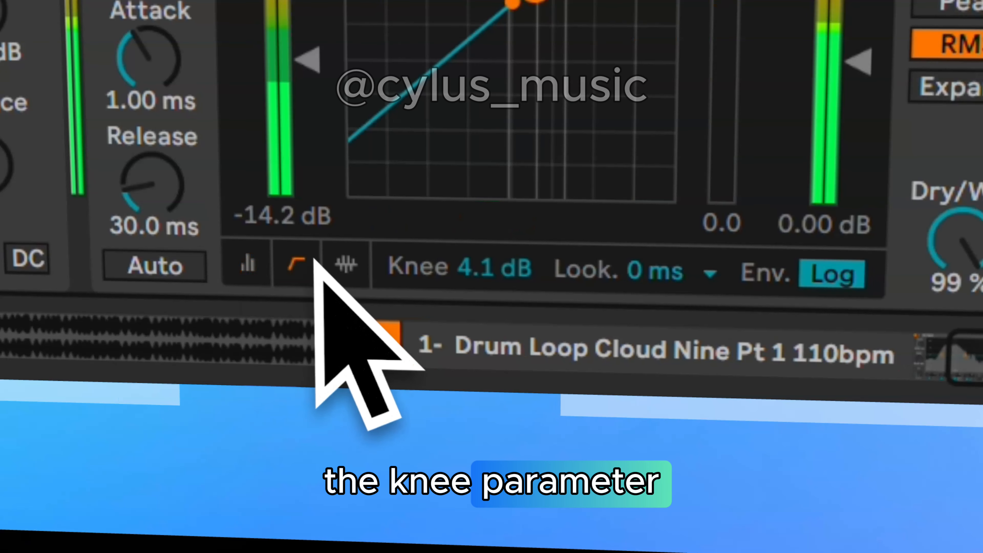
left_click_drag(455, 262, 460, 262)
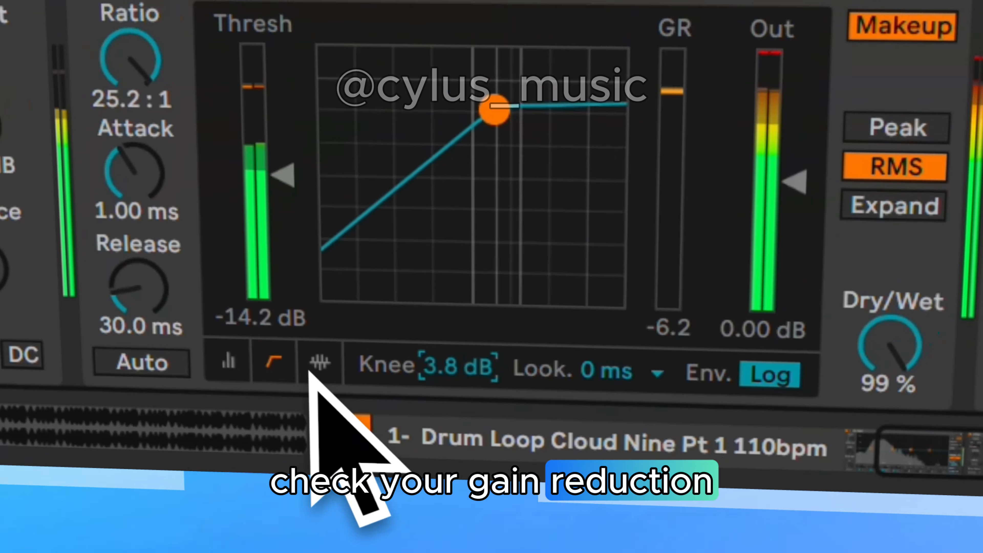
Step: Switch the Compressor to the activity view and lower the threshold to -16.1 dB
left_click(315, 366)
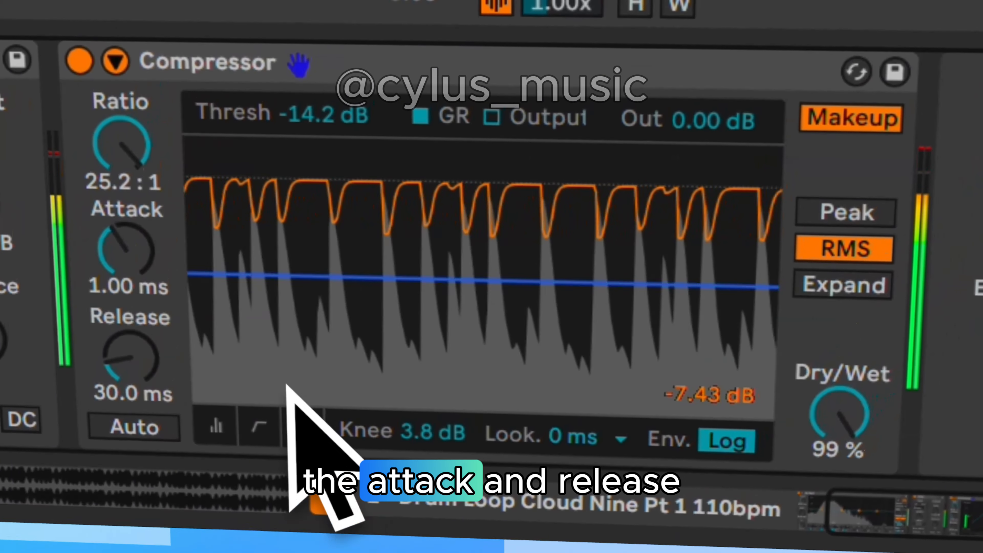
left_click_drag(258, 268, 259, 282)
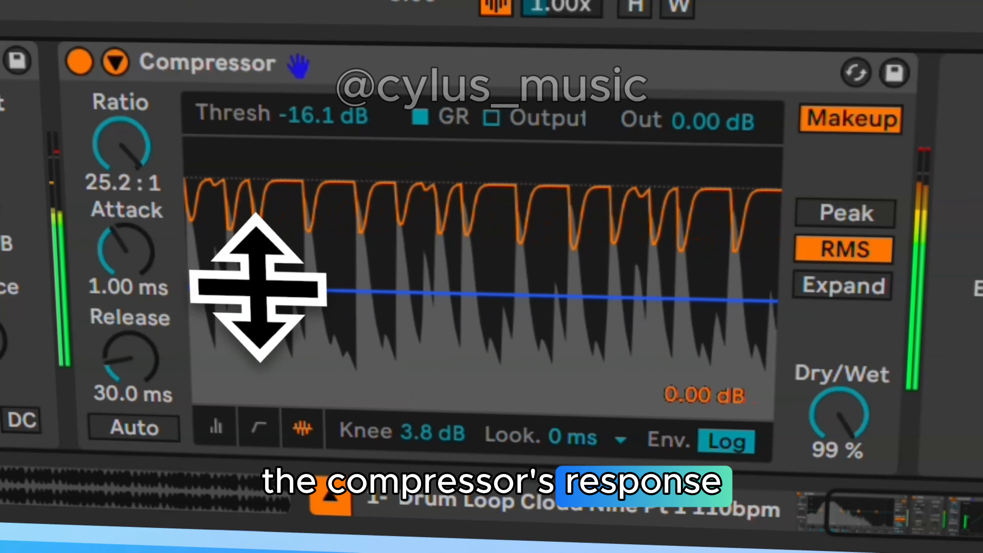
Step: Lengthen the Compressor's attack to 44.8 ms and its release to 835 ms
mouse_move(96, 250)
left_mouse_down()
mouse_move(116, 255)
mouse_move(109, 248)
left_mouse_up()
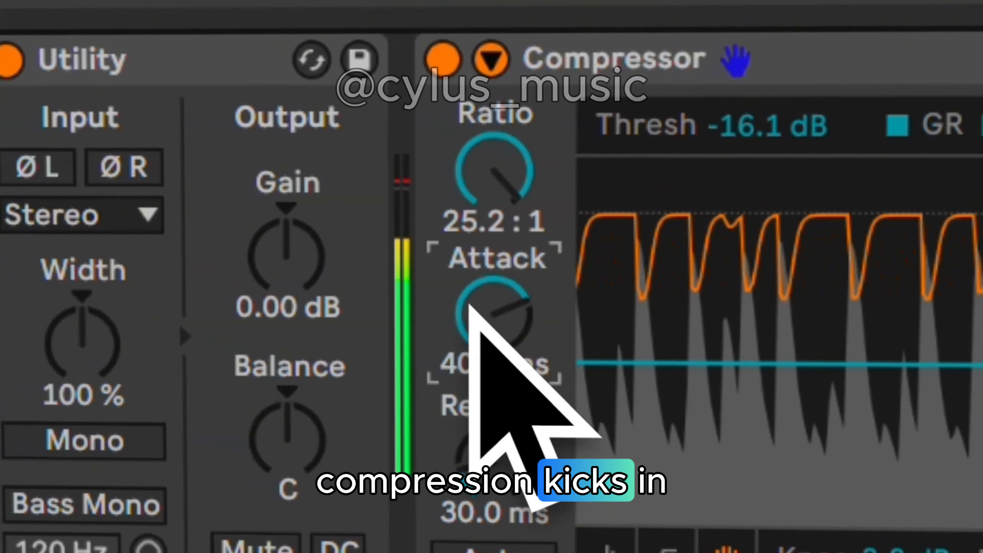
left_click_drag(469, 306, 503, 310)
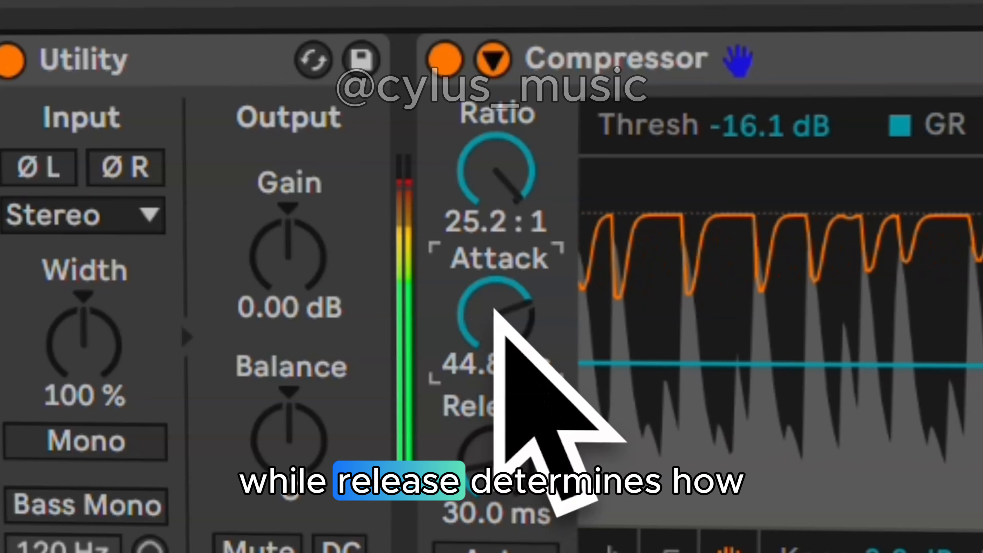
left_click_drag(503, 455, 505, 451)
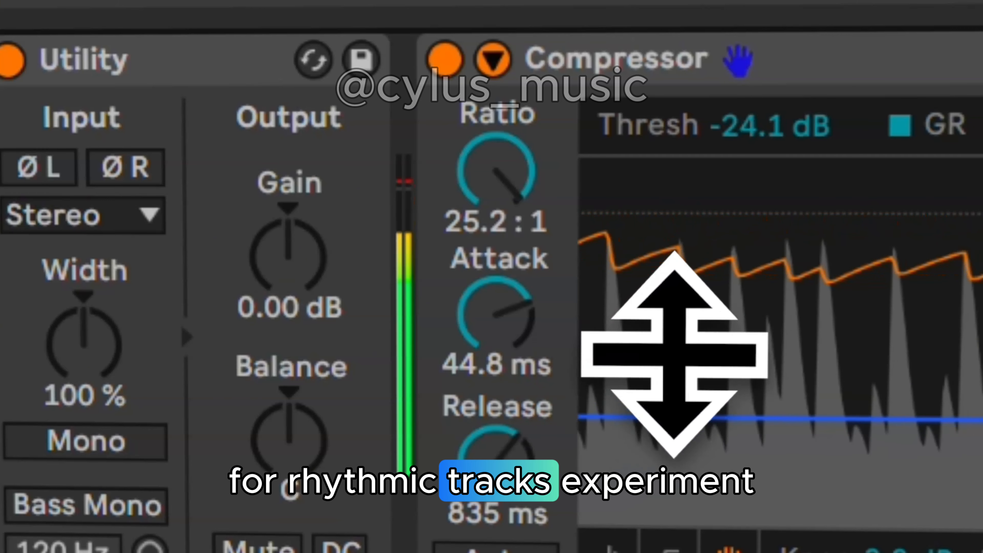
Step: Set the threshold to -18.4 dB and shorten the attack to 1.27 ms and the release to 19.8 ms
left_click_drag(676, 351, 678, 350)
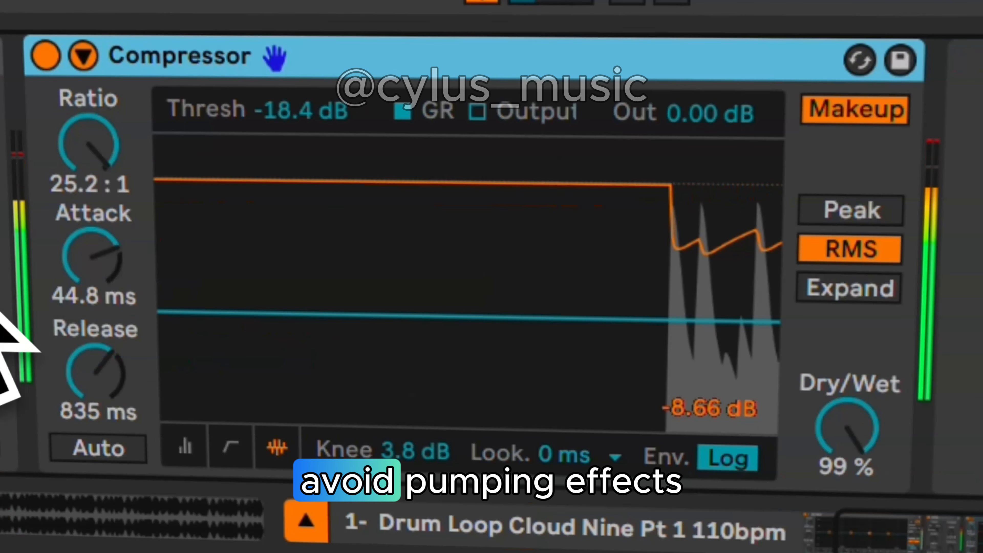
left_click_drag(76, 241, 81, 245)
left_click_drag(94, 340, 146, 286)
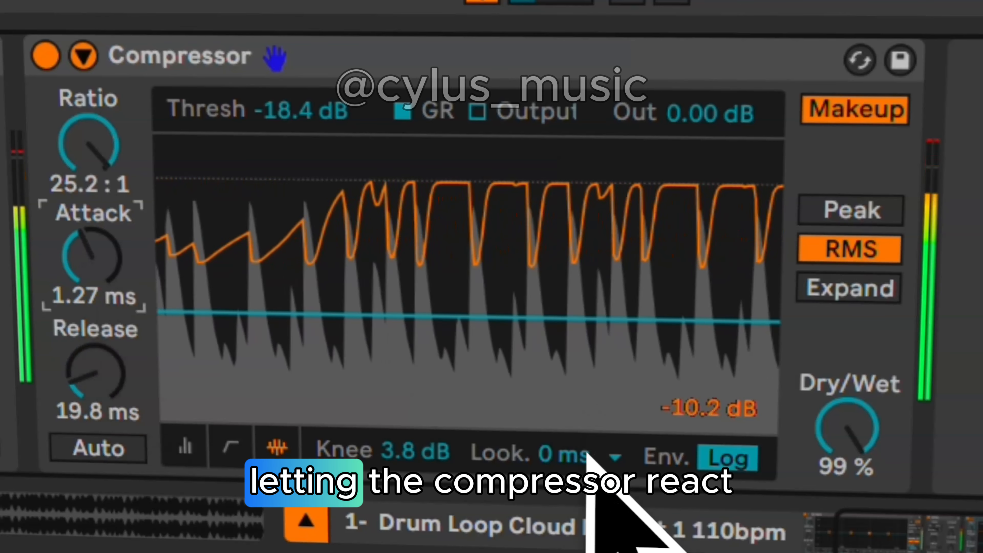
Step: Try a lookahead of 1 ms, and set the Compressor's lookahead to 10 ms
left_click(602, 452)
left_click(549, 289)
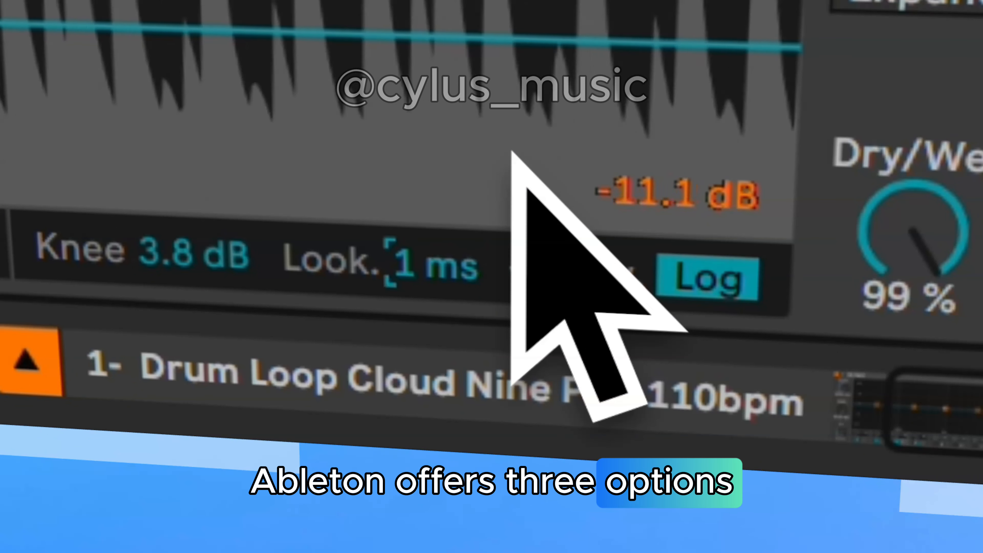
left_click(490, 252)
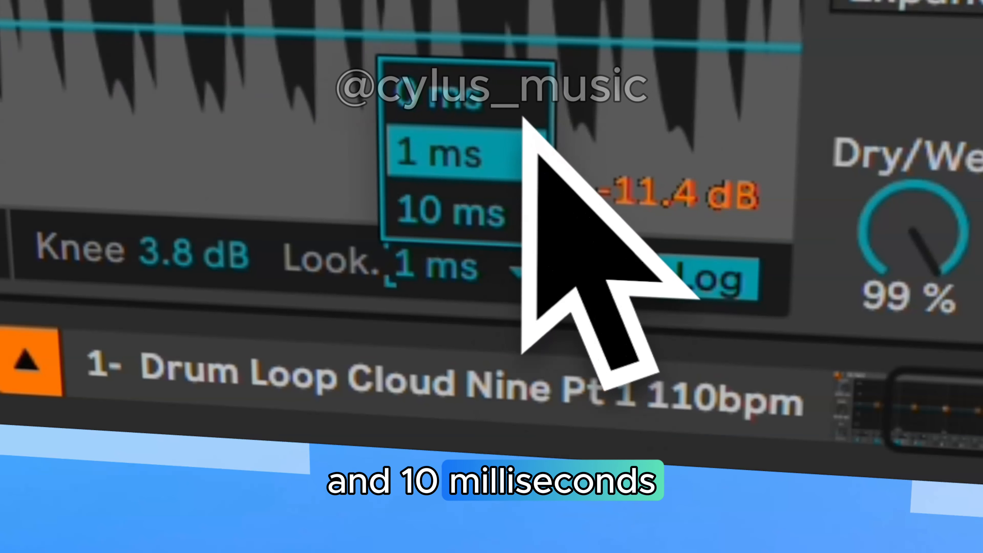
left_click(509, 213)
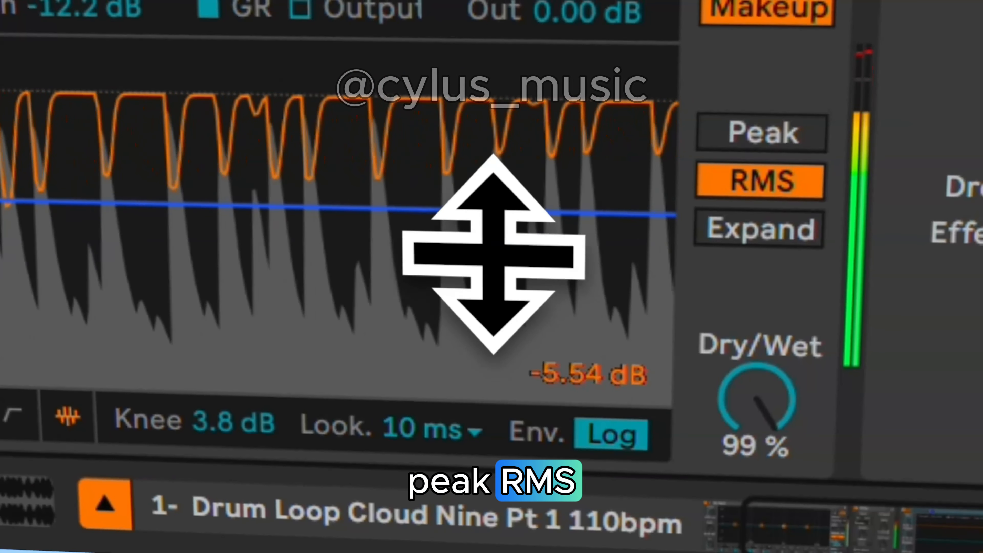
Step: Try the Peak detection mode and return the Compressor to RMS
left_click(749, 144)
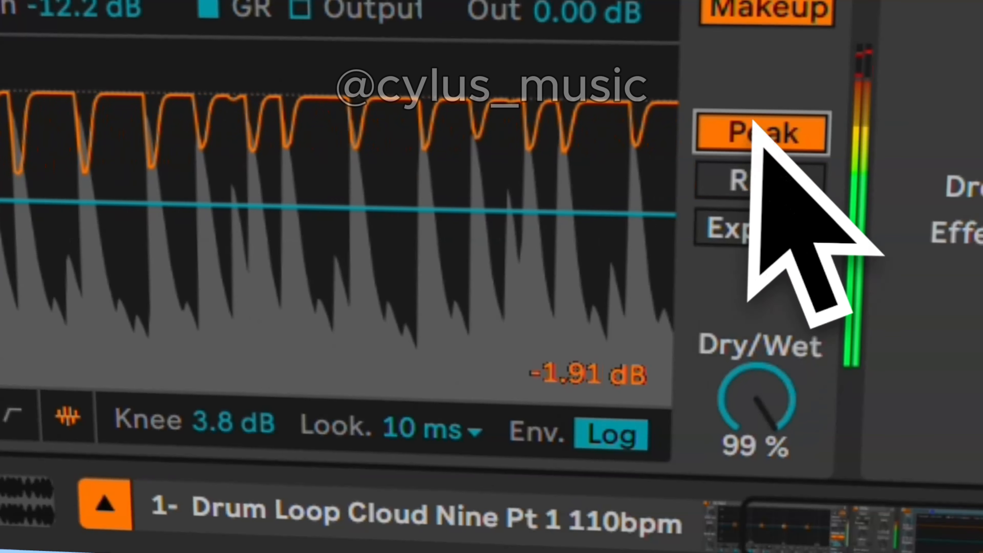
left_click(769, 161)
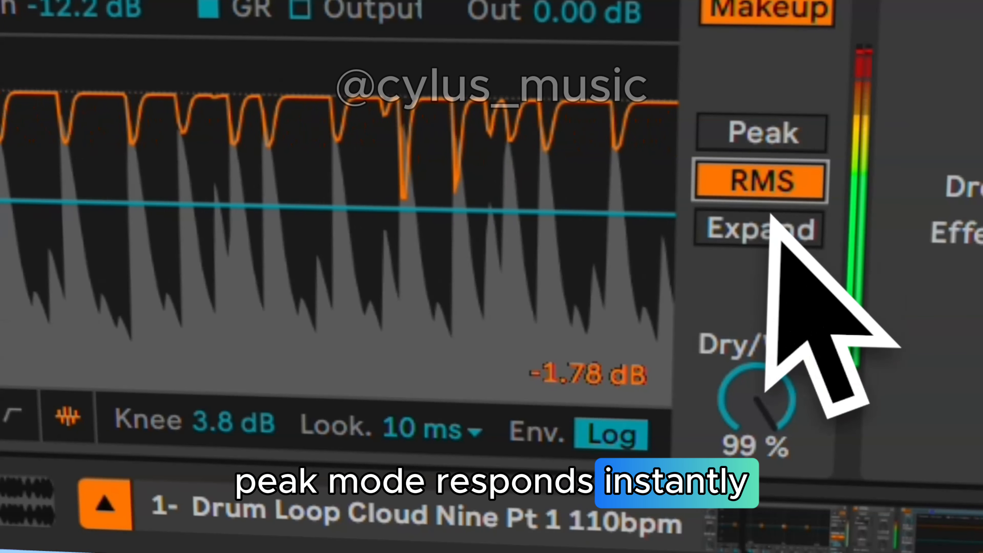
Step: Compare the Peak and RMS modes again, and try Expand mode with the threshold lowered to the troughs of the drum signal
left_click(797, 139)
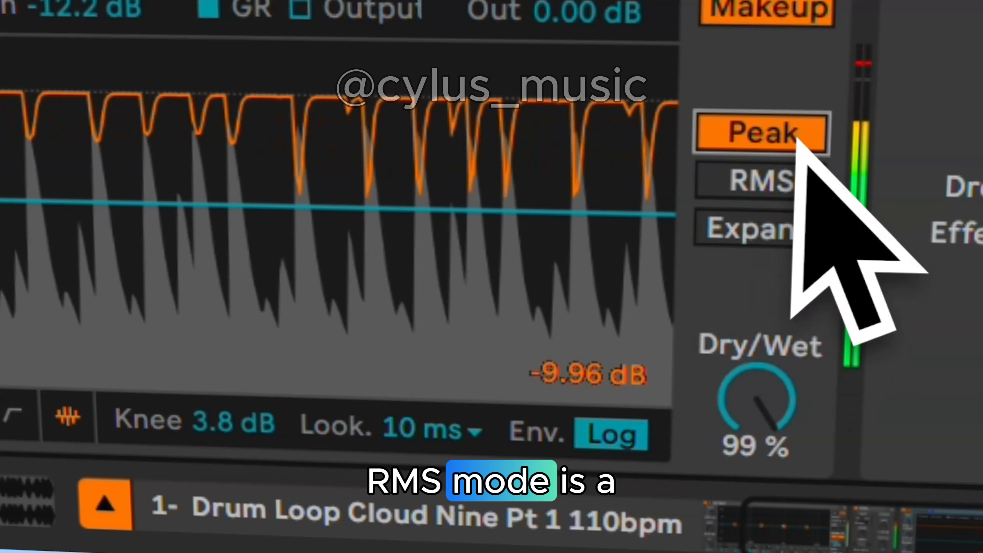
left_click(788, 176)
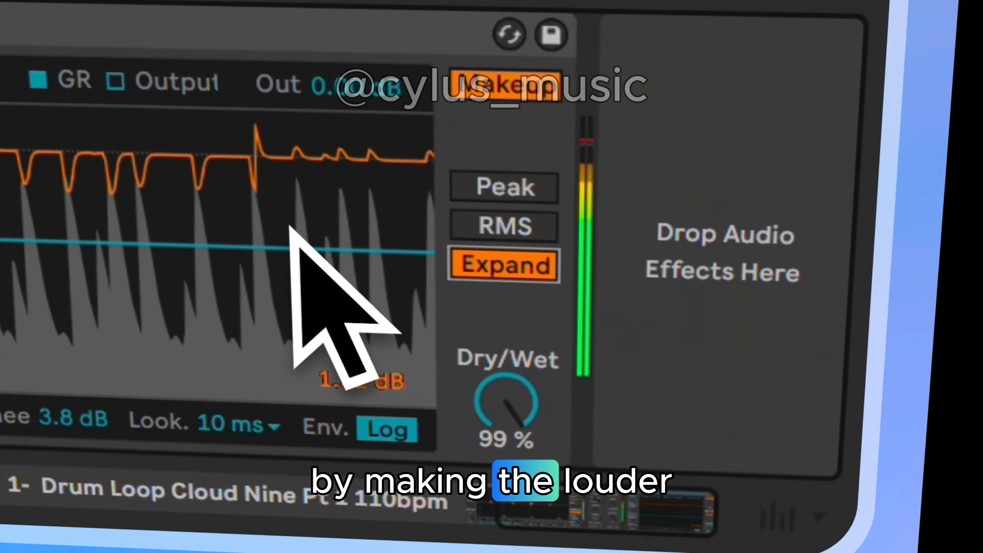
left_click_drag(498, 210, 498, 303)
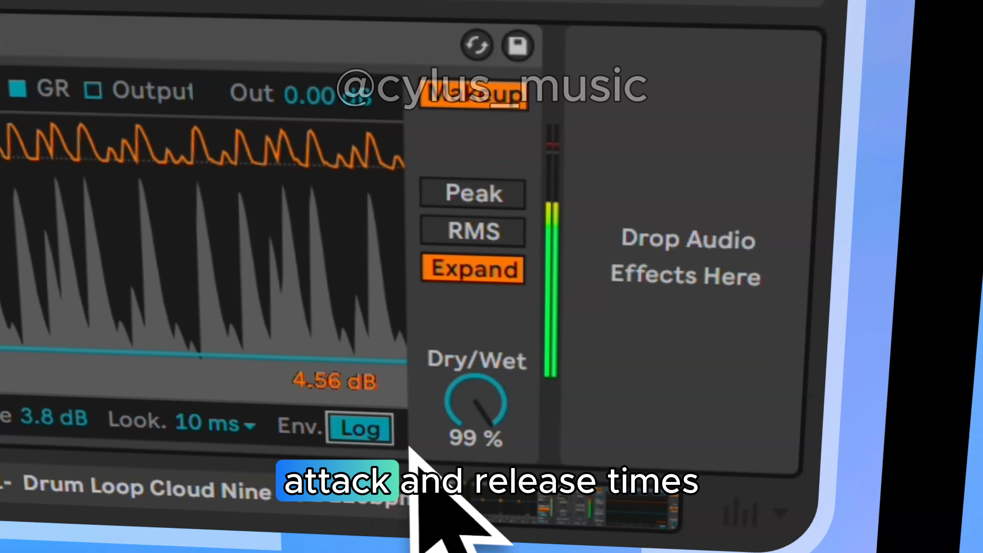
Step: Try the Lin envelope while raising the threshold to -23.5 dB, and return the Compressor's envelope to Log
left_click(370, 424)
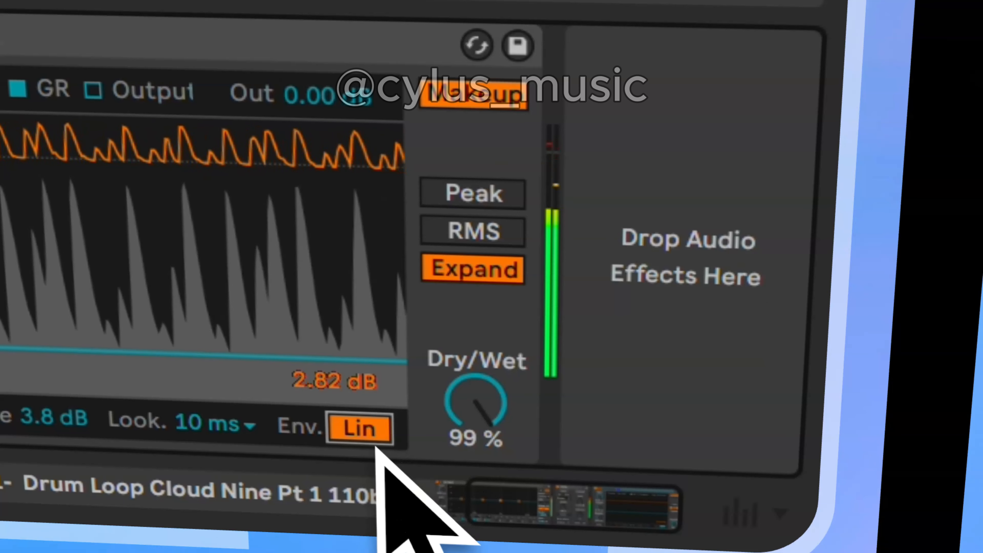
left_click_drag(222, 357, 197, 345)
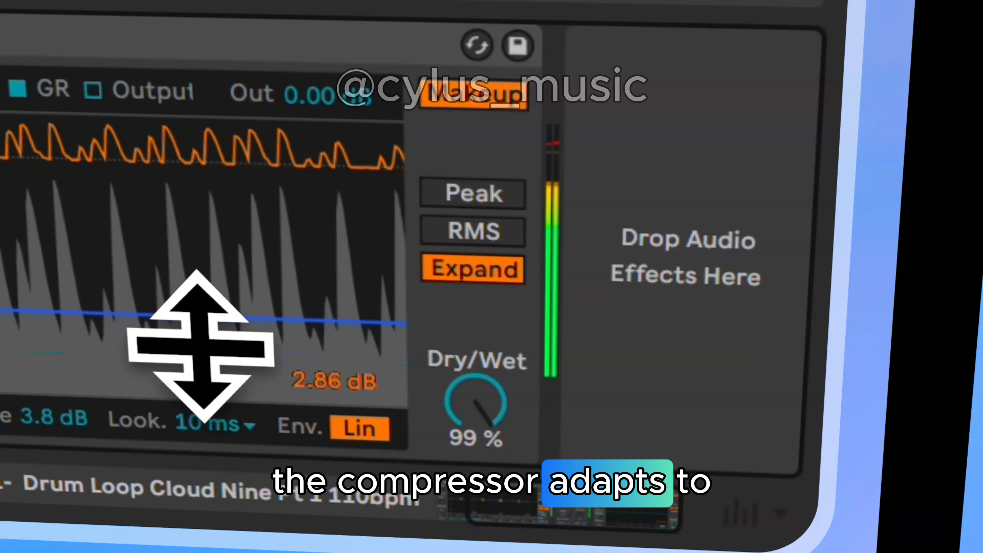
left_click(366, 422)
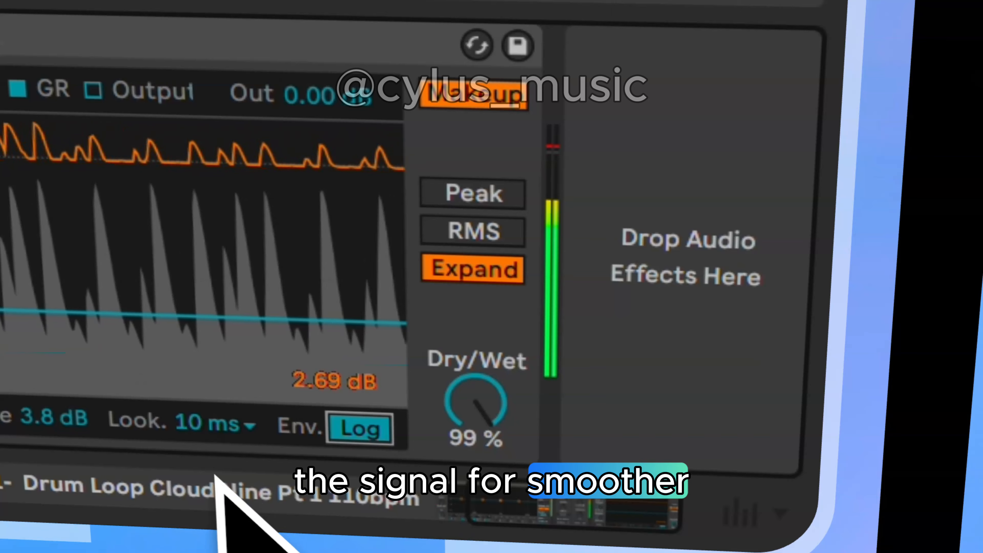
Step: Set the Compressor to Peak mode and unfold its sidechain and EQ settings
left_click(476, 197)
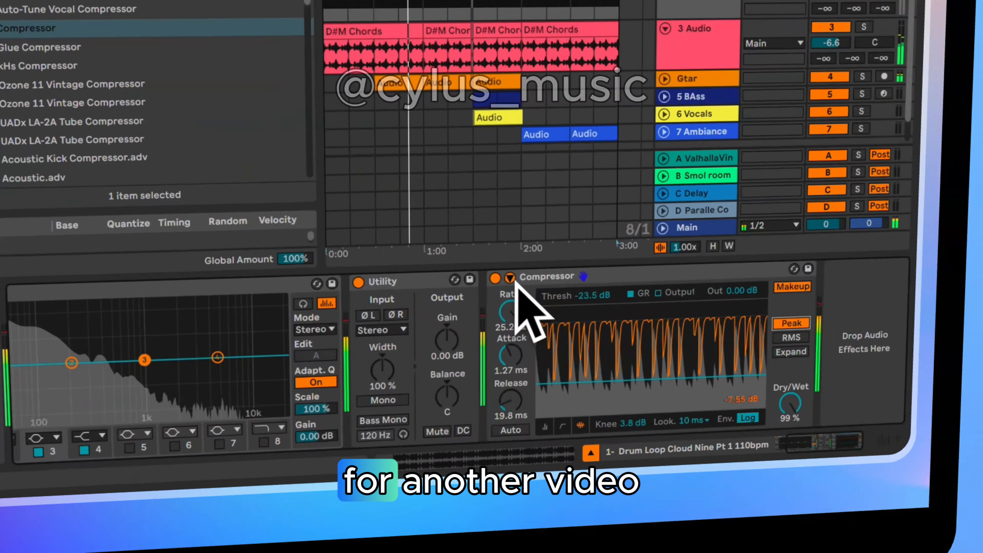
left_click(488, 311)
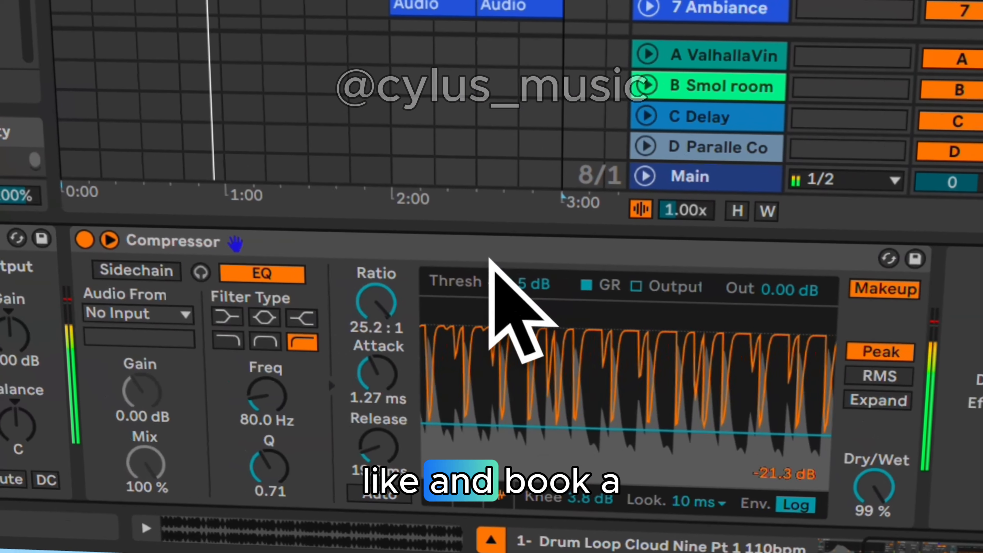
left_click(486, 260)
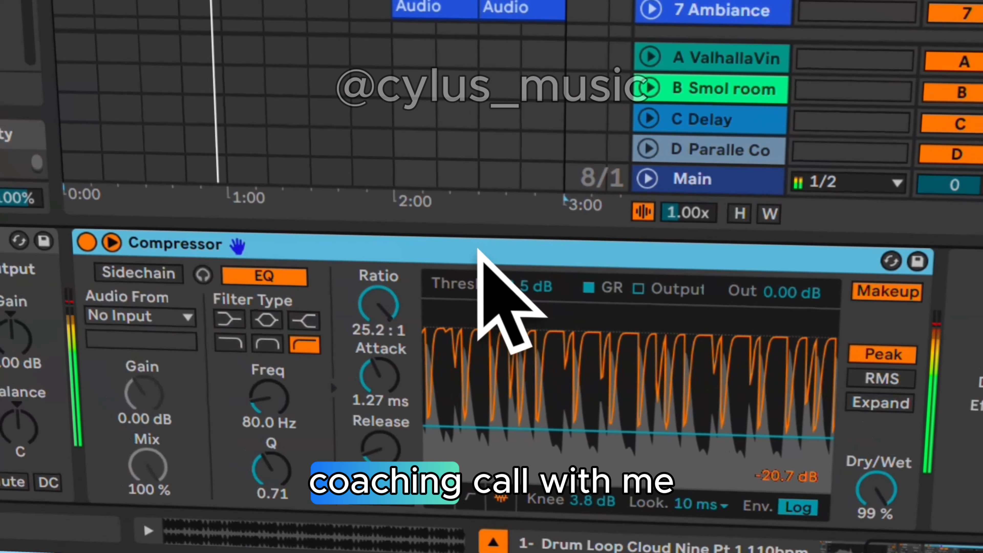